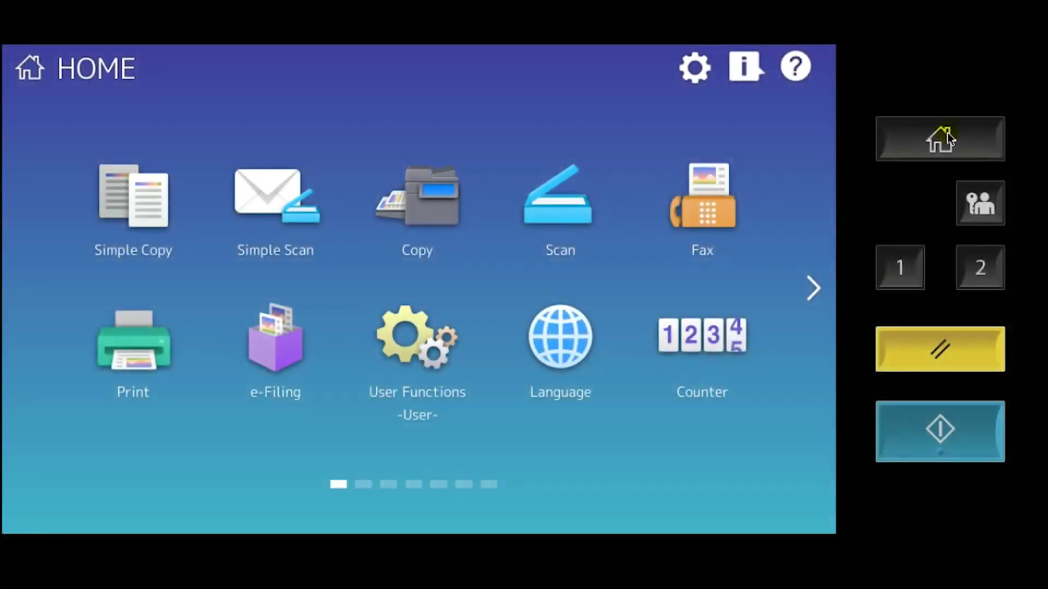
- Launch e-BRIDGE Plus for Zone OCR from Home page 2 and choose Highlighter Scan (Text)
left_click(814, 288)
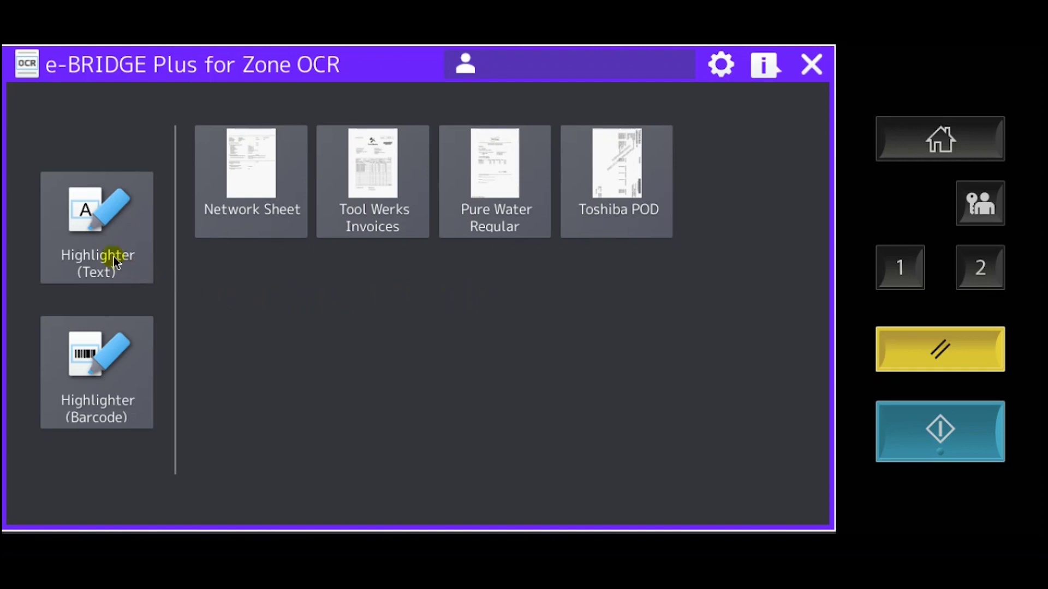
left_click(84, 223)
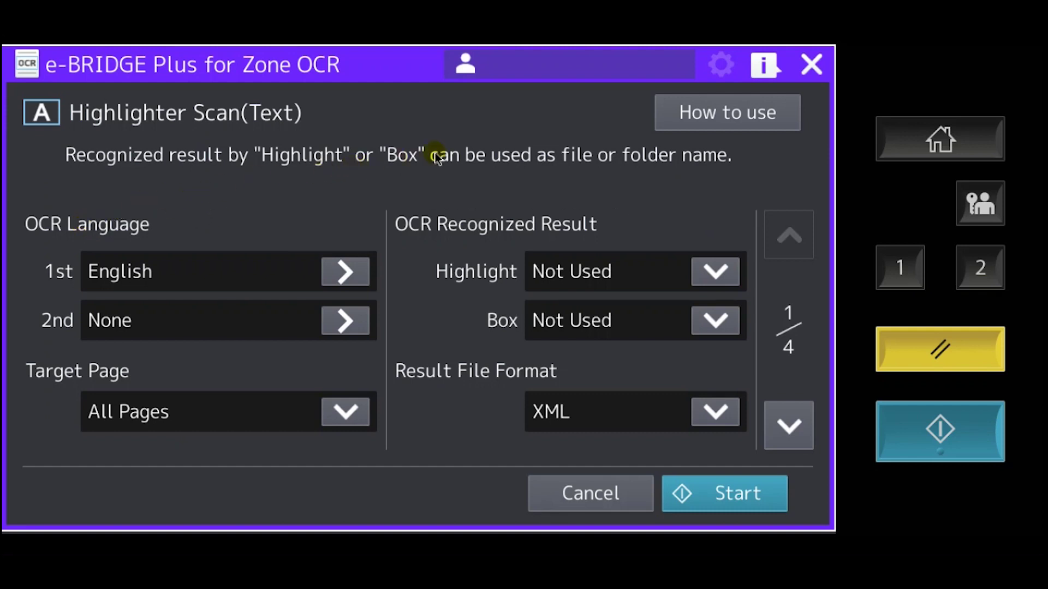
- Read the Highlighter Scan (Text) how-to-use guide, then close it
left_click(745, 118)
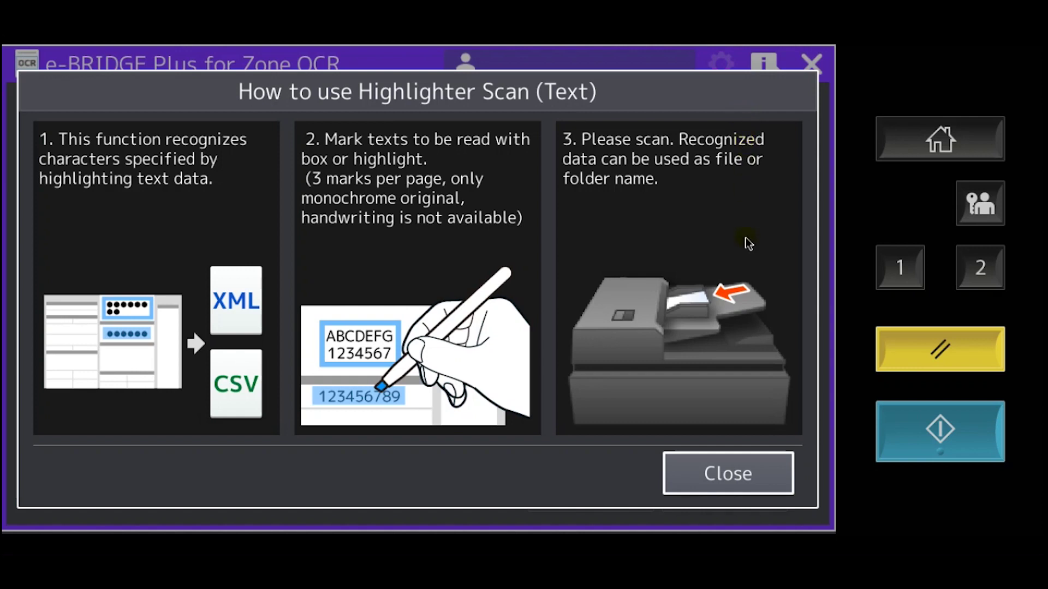
left_click(724, 477)
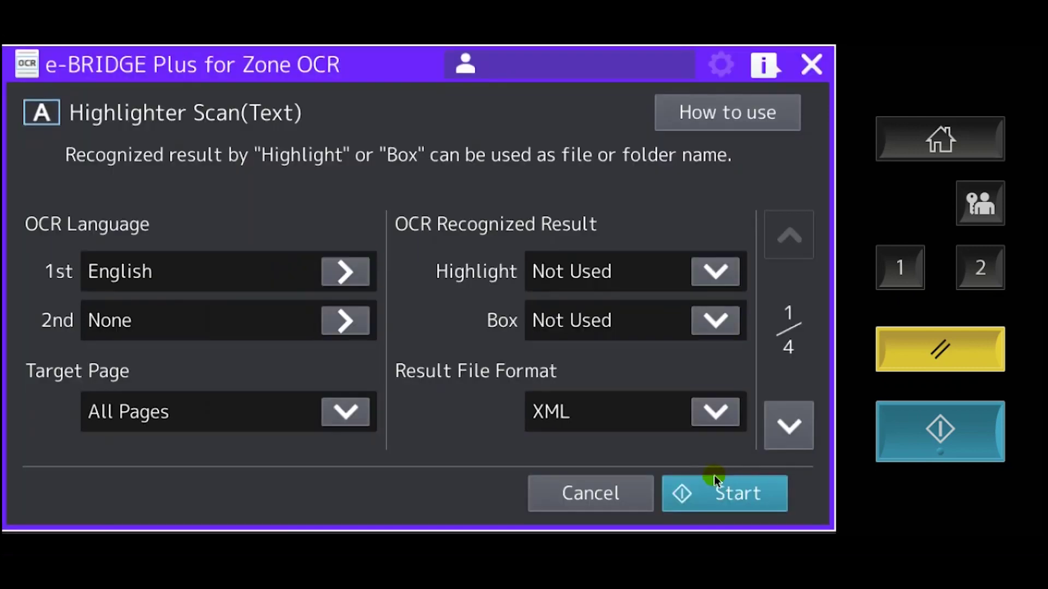
left_click(345, 272)
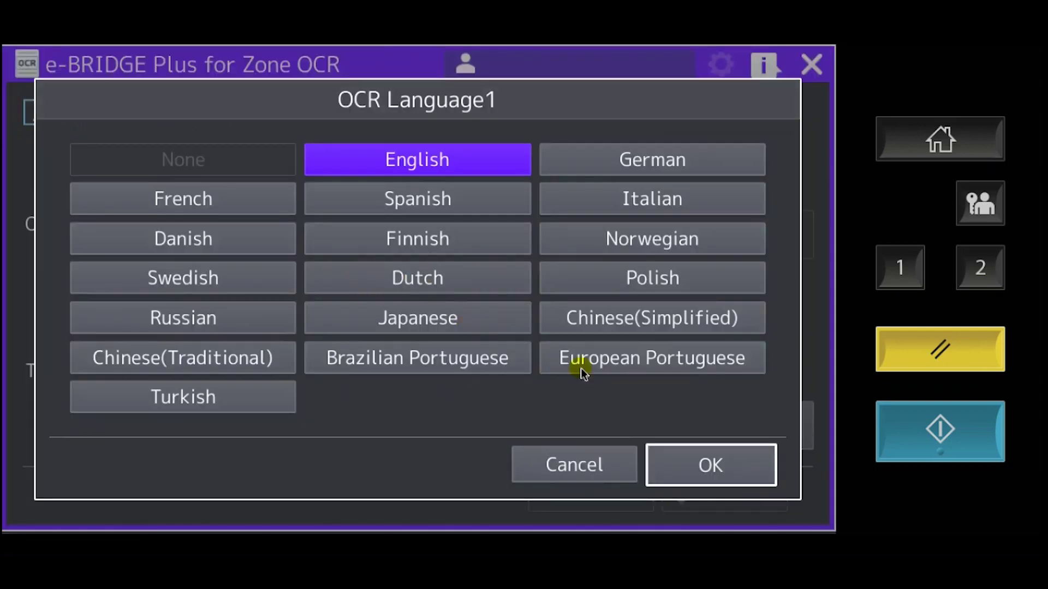
left_click(702, 467)
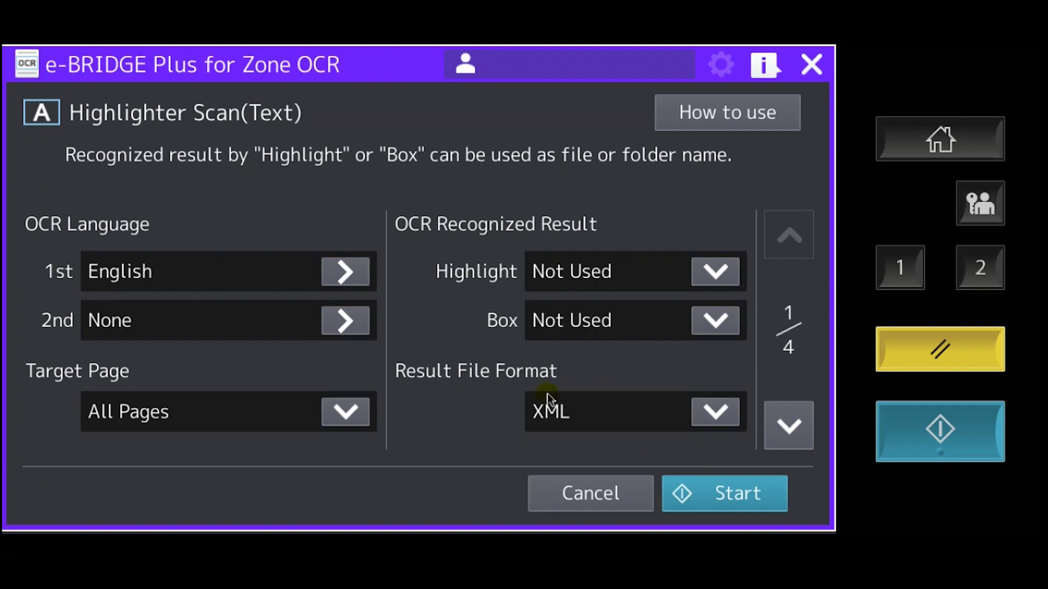
left_click(344, 413)
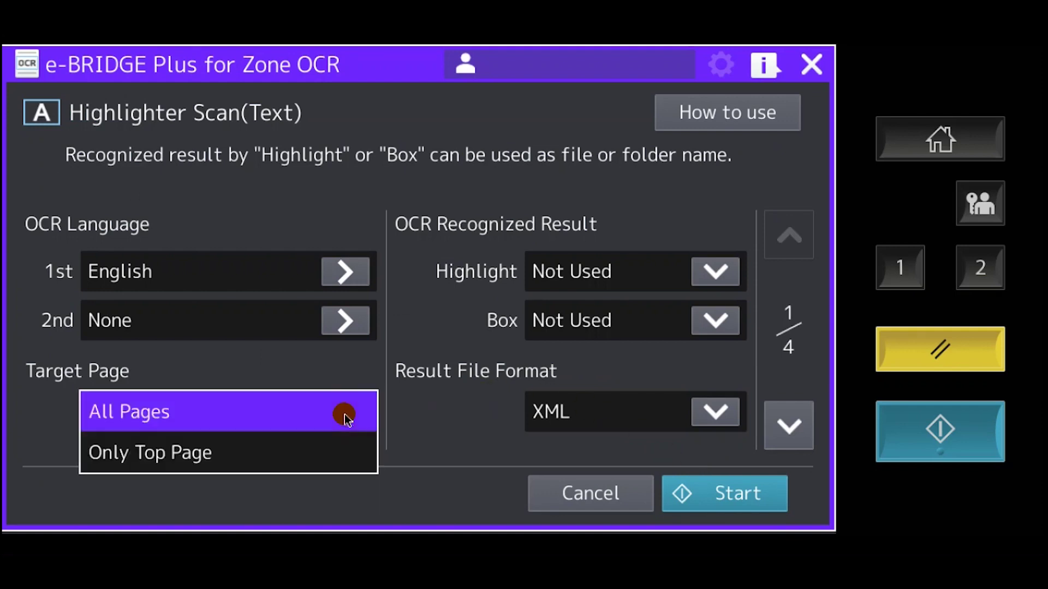
left_click(344, 418)
- Set Highlight to File Name, Box to Folder Name, and Result File Format to Not Output
left_click(713, 275)
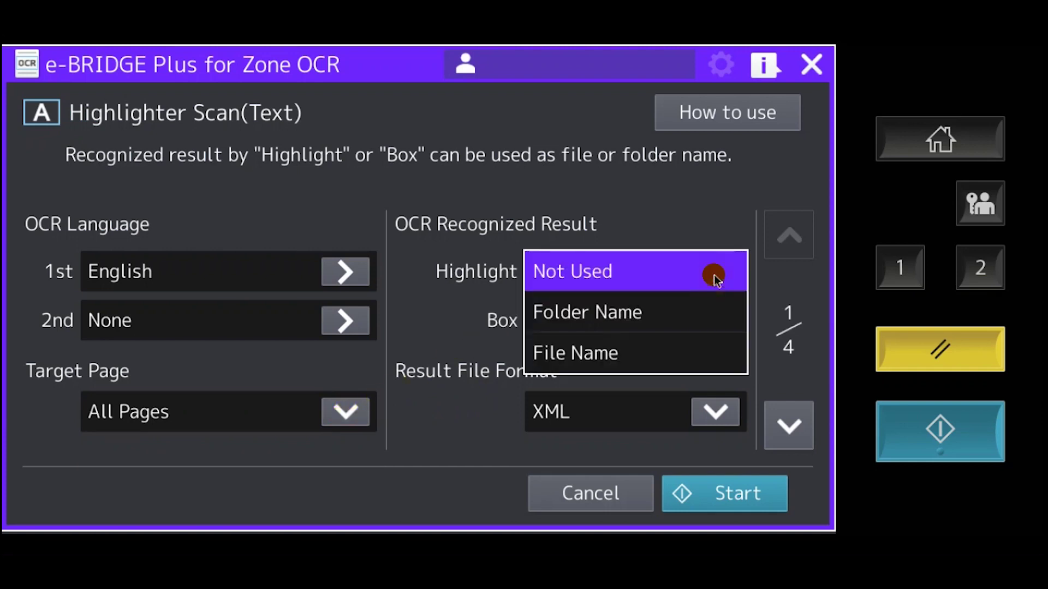
left_click(677, 356)
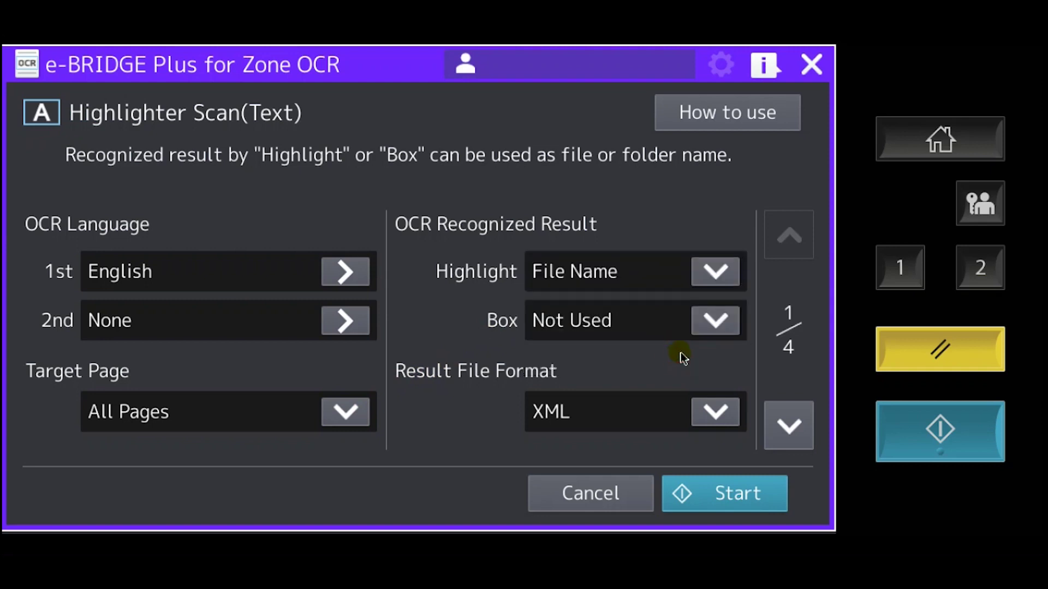
left_click(716, 322)
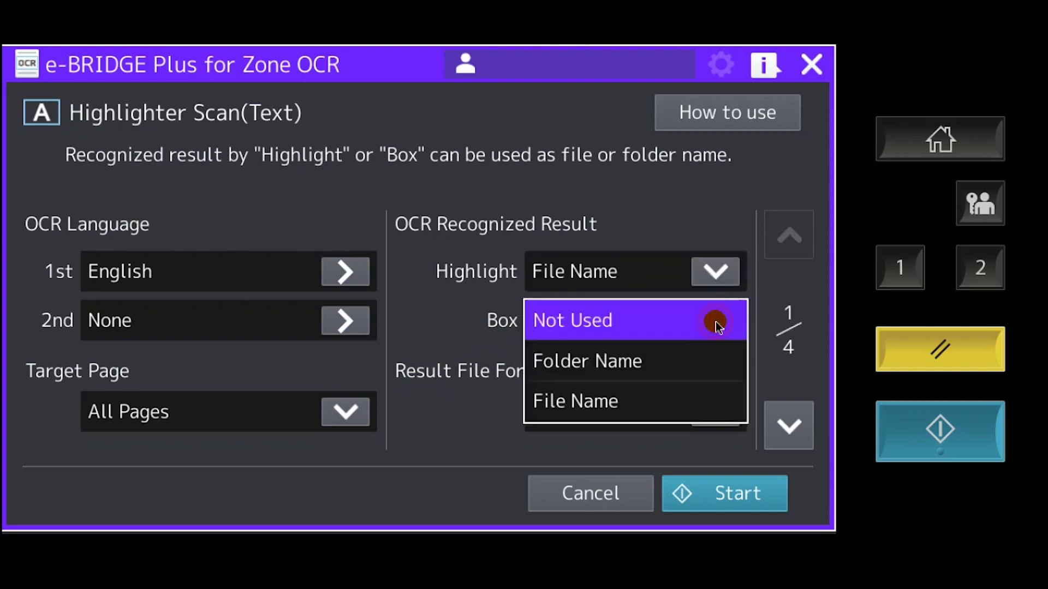
left_click(704, 362)
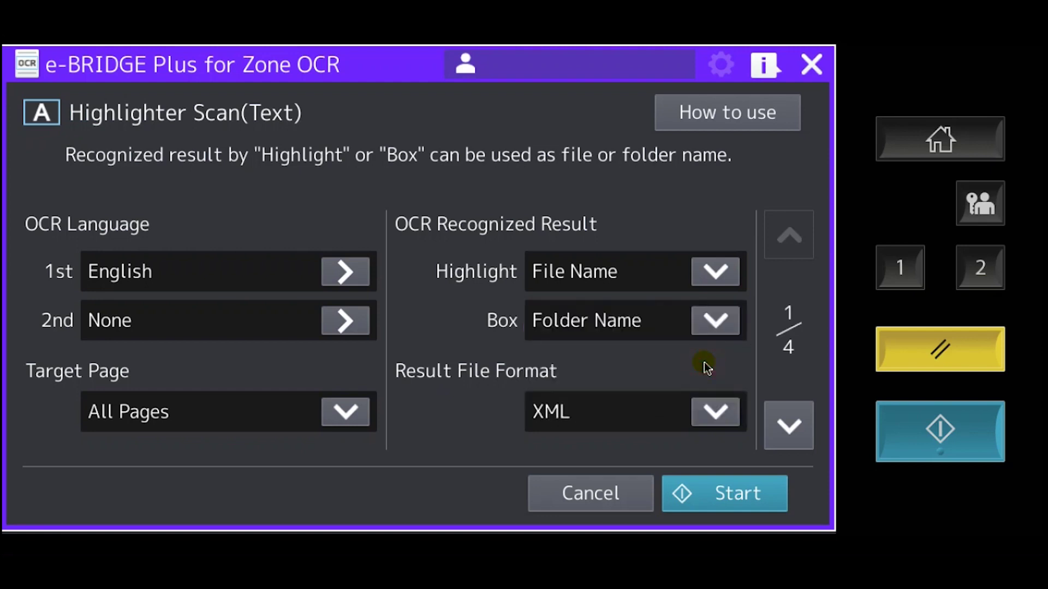
left_click(714, 415)
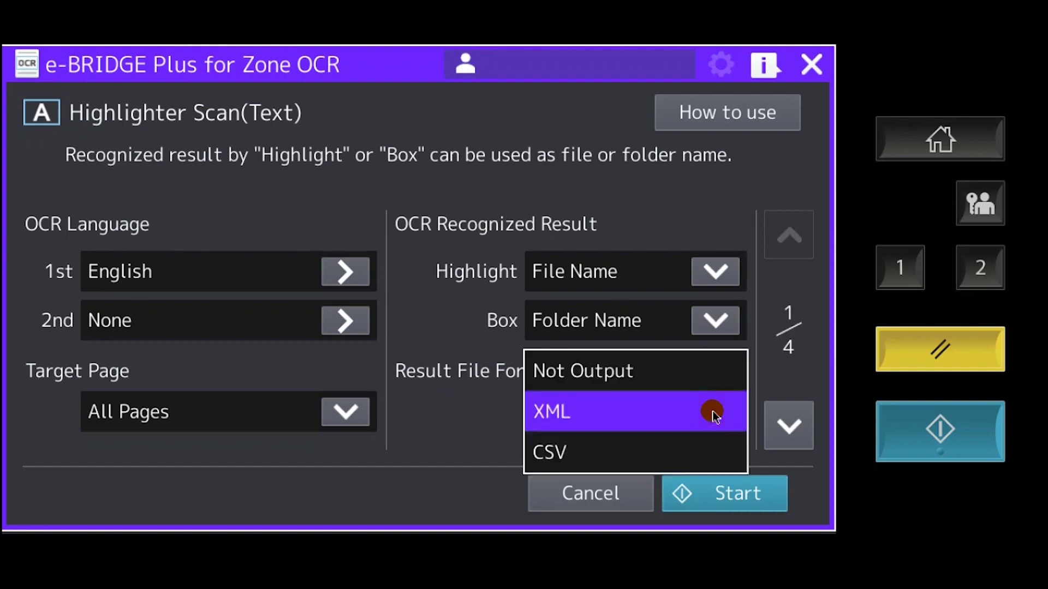
left_click(699, 382)
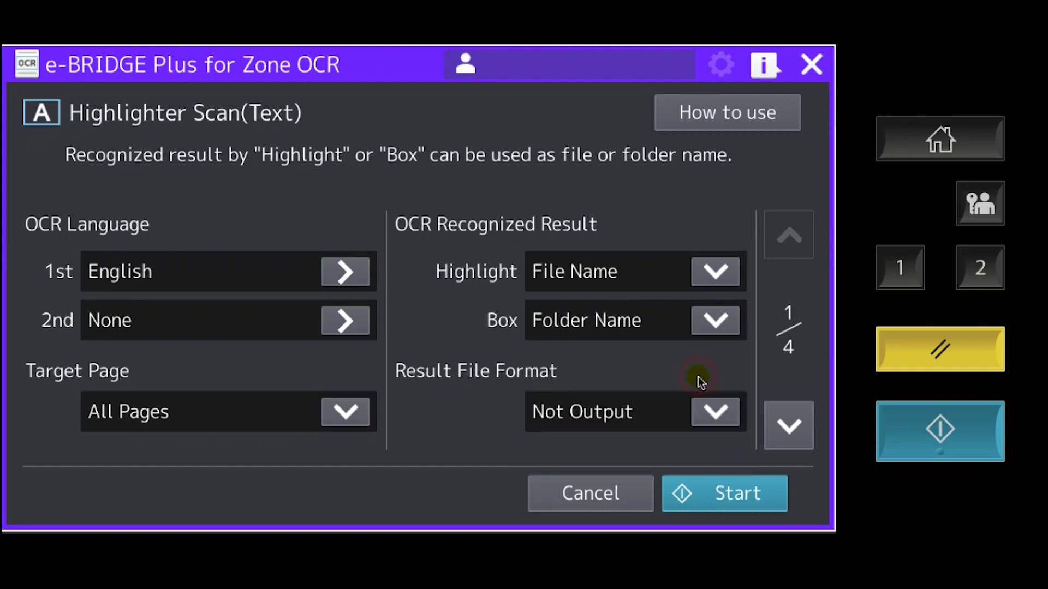
- Page through settings pages 2/4 to 4/4, leaving result validation Off
left_click(788, 426)
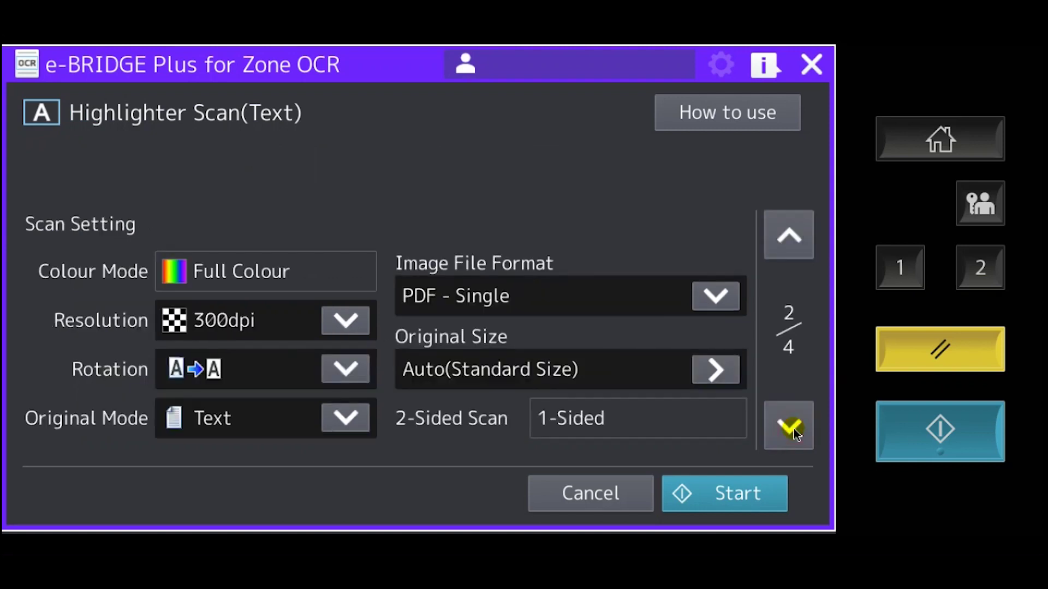
left_click(789, 427)
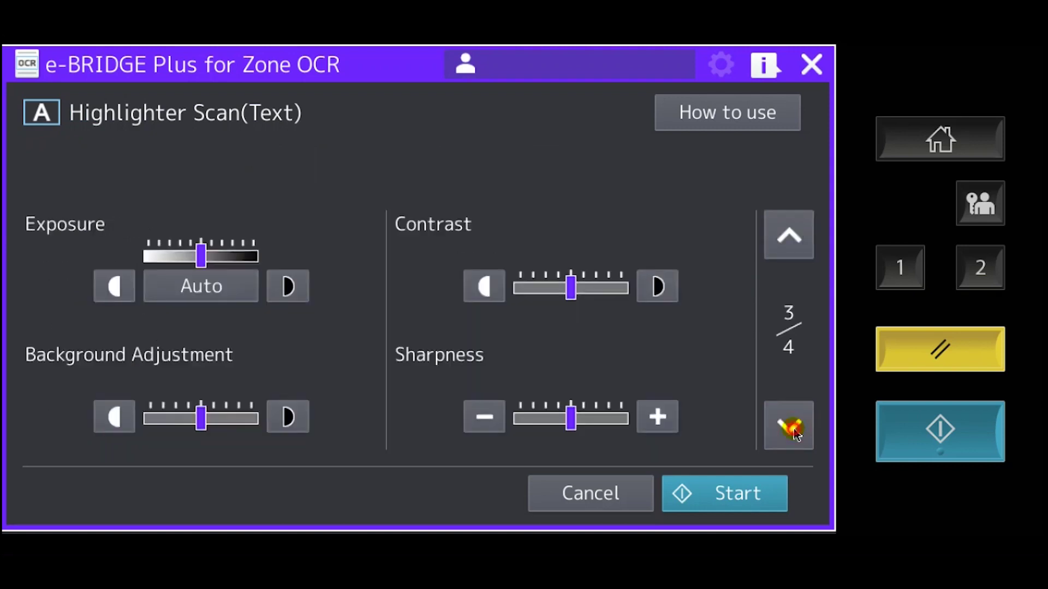
left_click(792, 427)
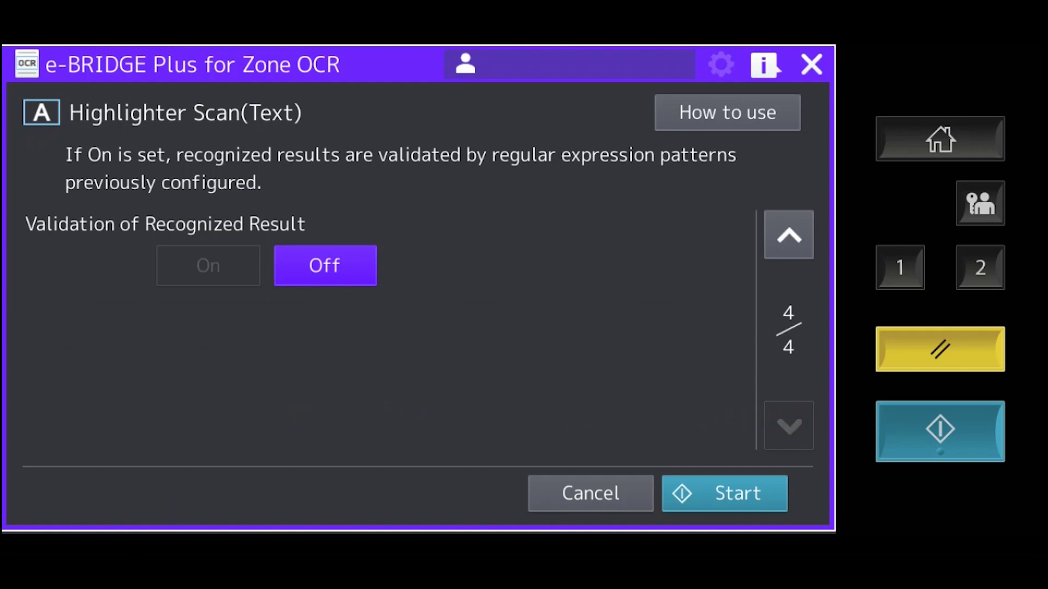
- Scan the one-page marked invoice and end it with Job Finish
left_click(715, 501)
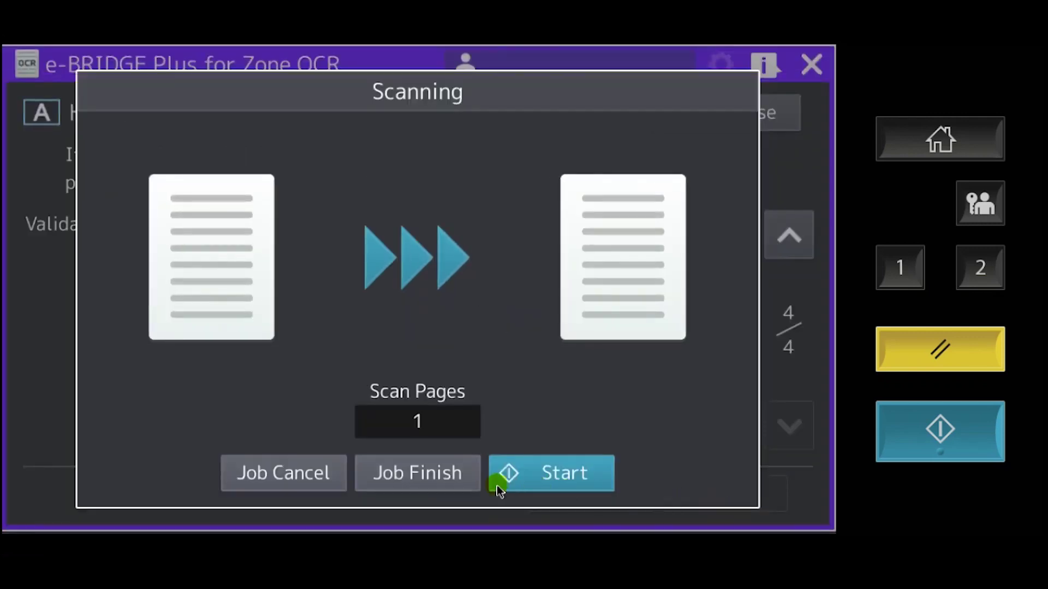
left_click(434, 473)
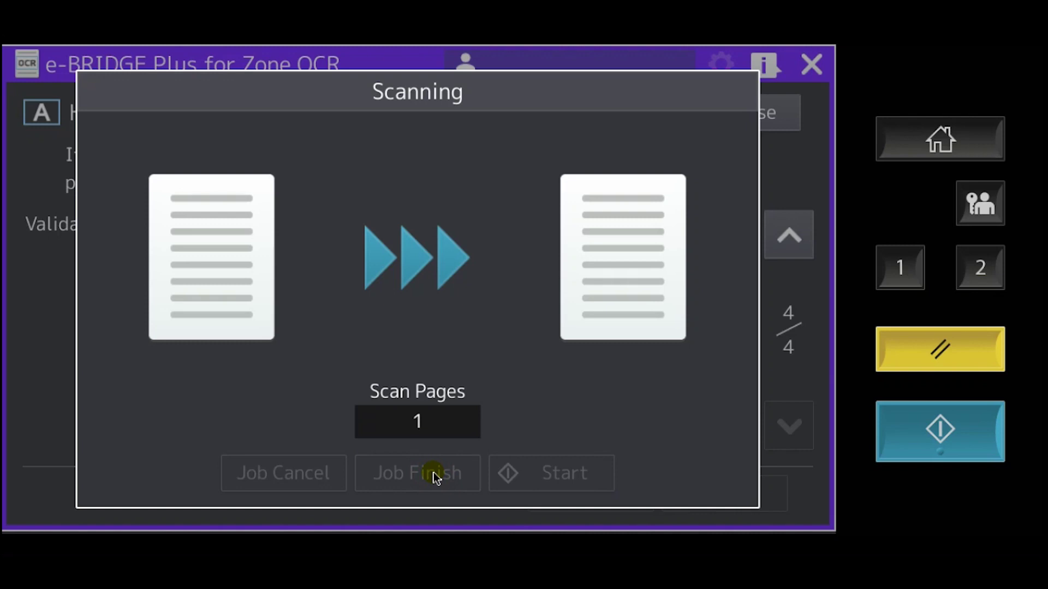
- Refresh the highlighter scan archive and open the new Second Company folder
left_click(412, 417)
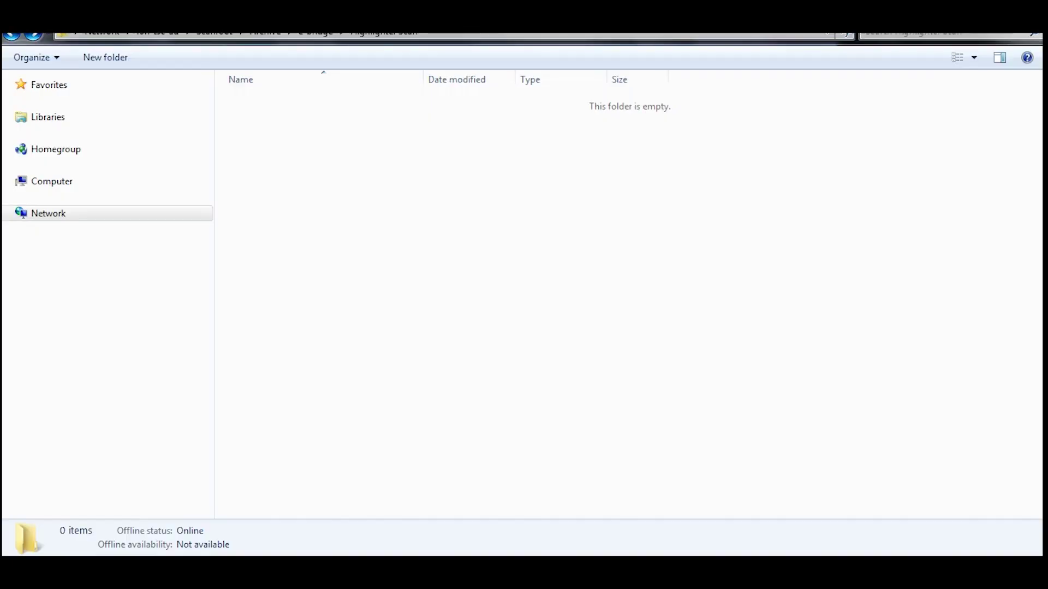
right_click(346, 156)
left_click(382, 217)
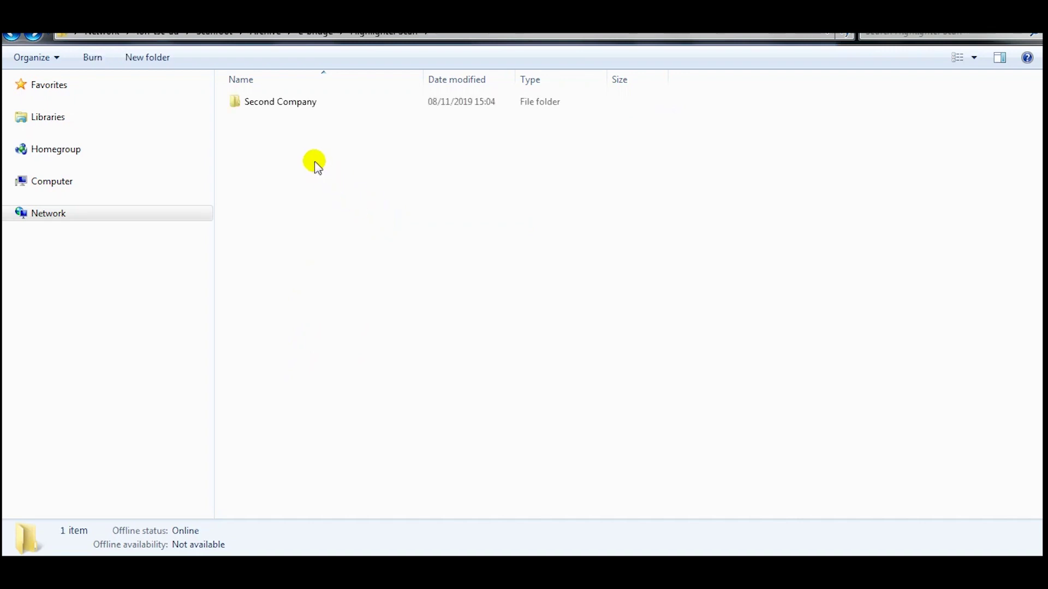
left_click(267, 109)
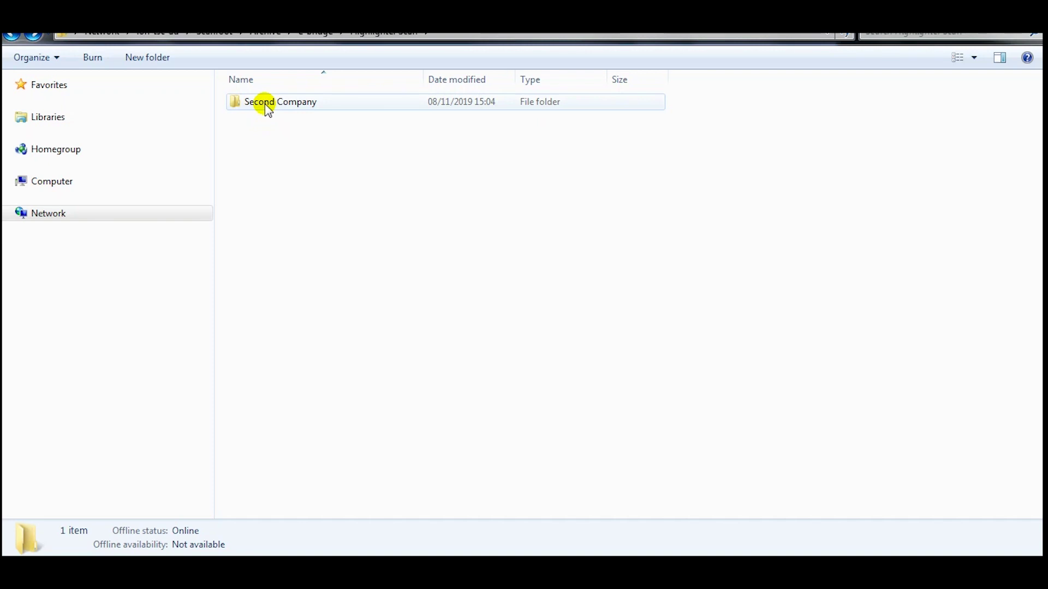
double_click(267, 109)
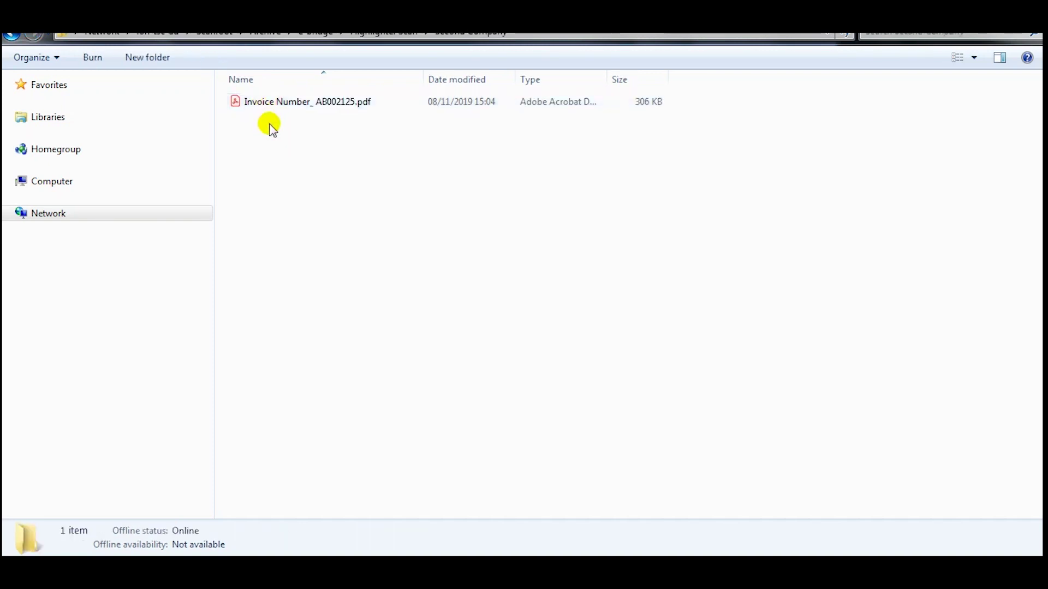
- Check the customer name and invoice number in Invoice Number_AB002125.pdf, then close it and go back
double_click(287, 106)
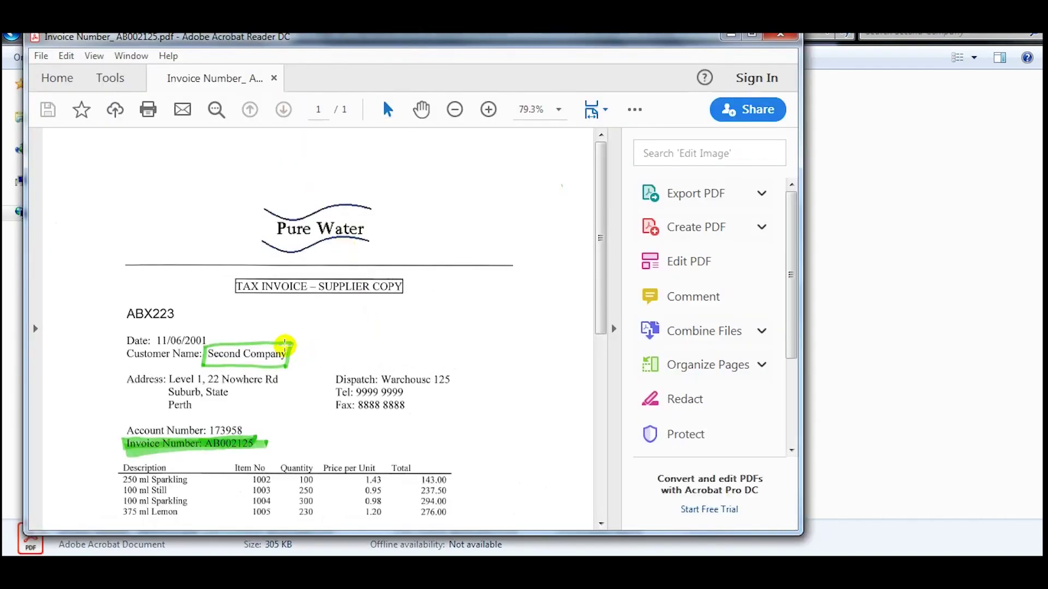
left_click_drag(199, 332, 302, 376)
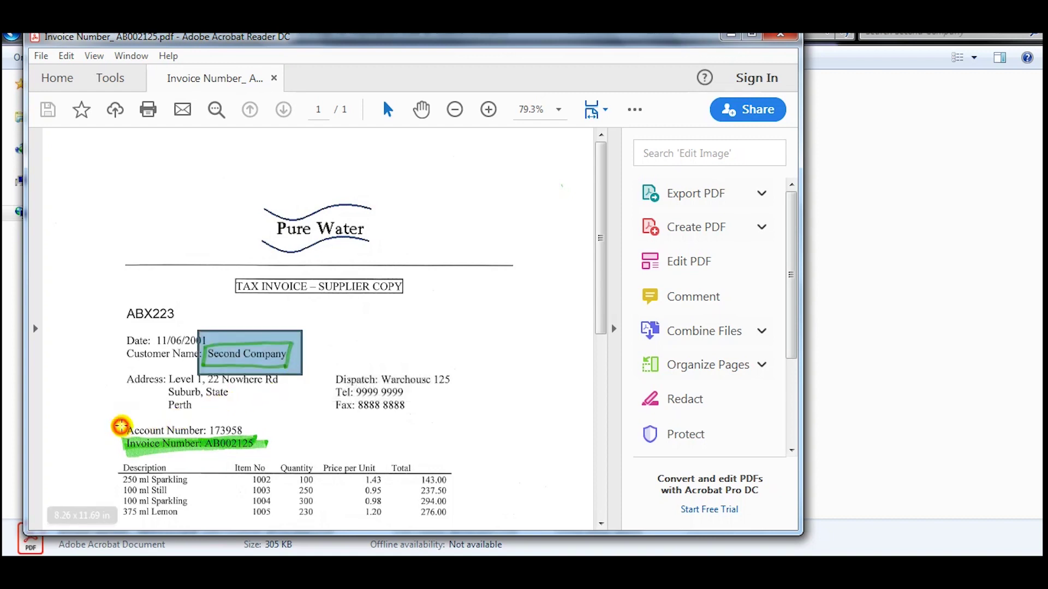
left_click_drag(120, 427, 281, 461)
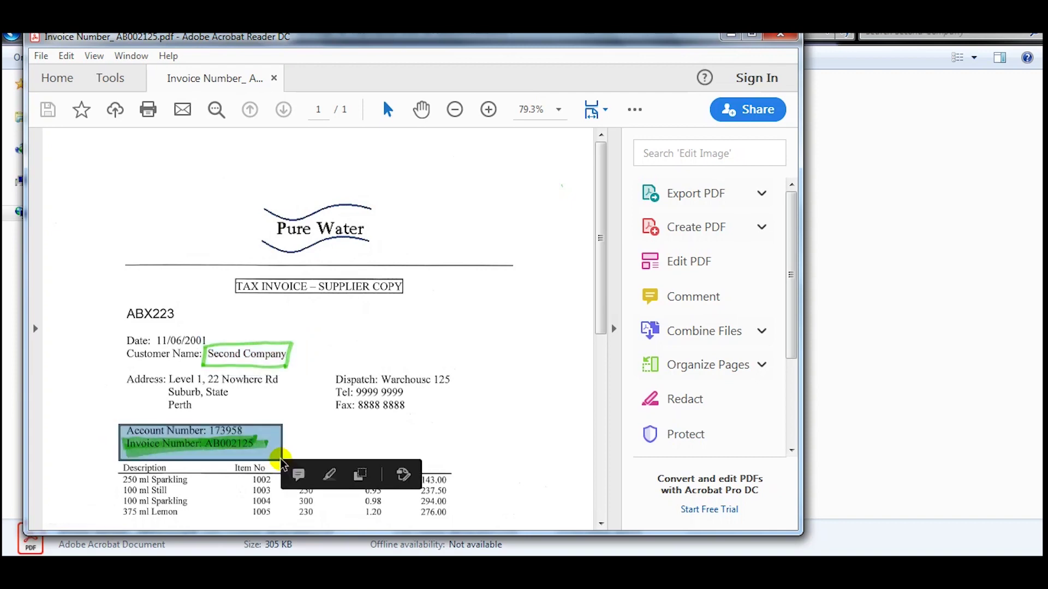
mouse_move(599, 234)
left_mouse_down()
mouse_move(603, 429)
mouse_move(606, 213)
left_mouse_up()
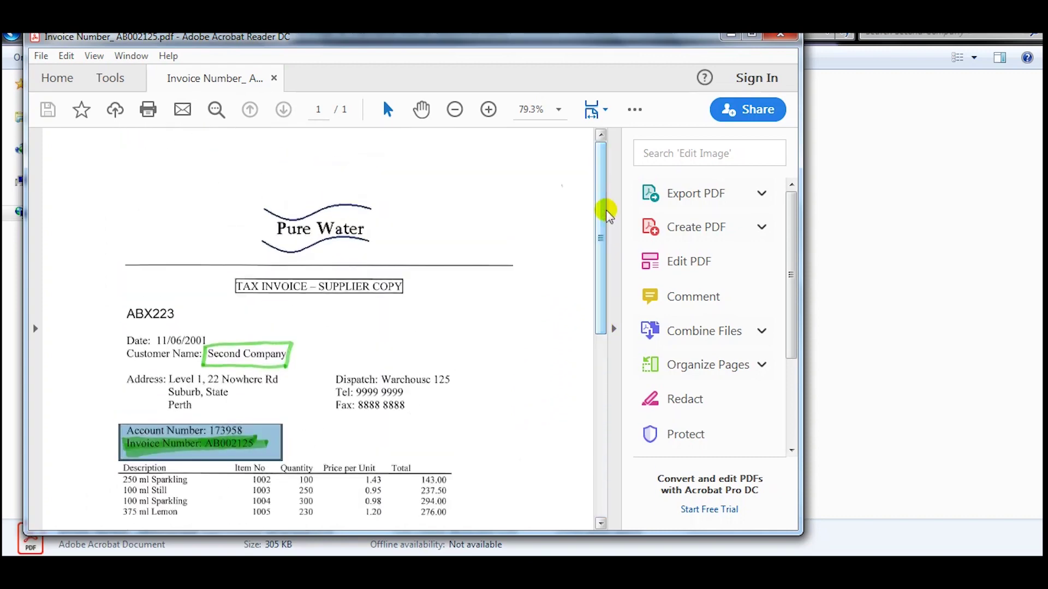
left_click(778, 35)
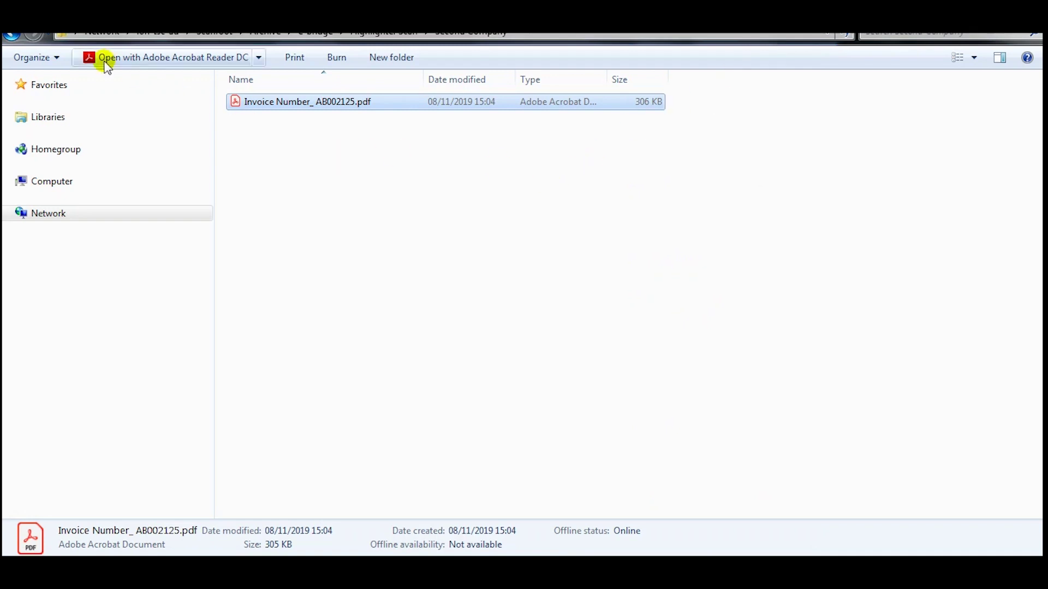
left_click(11, 37)
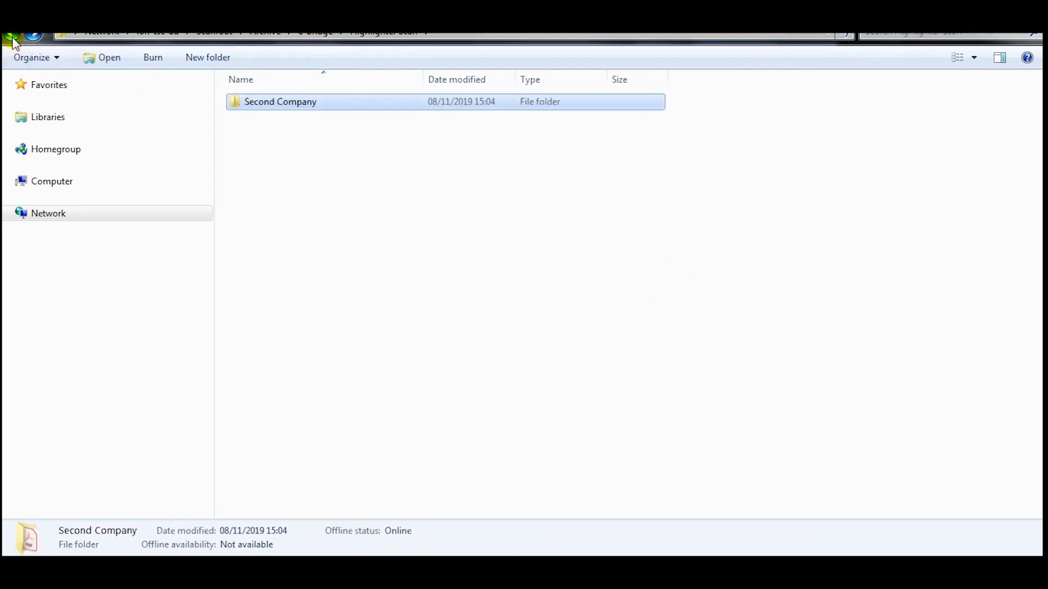